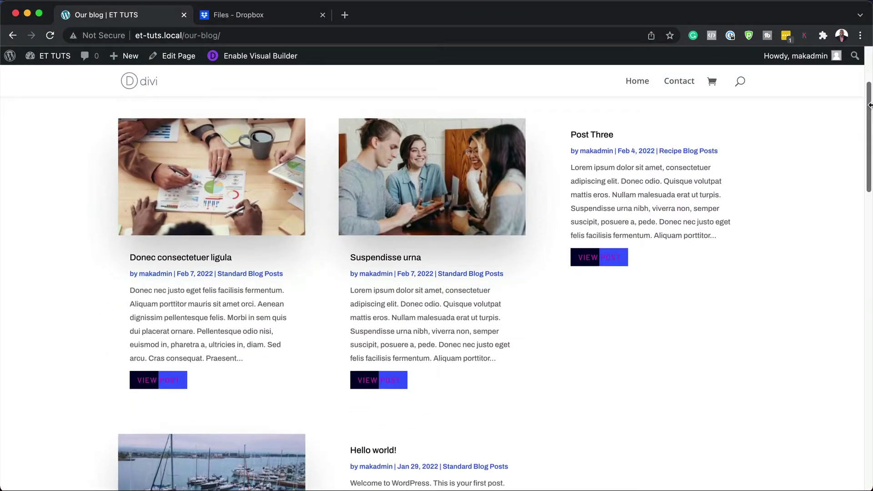
# Scroll the live Our blog page to bring the View Post buttons into view.
pyautogui.moveTo(870, 105); pyautogui.dragTo(870, 151)
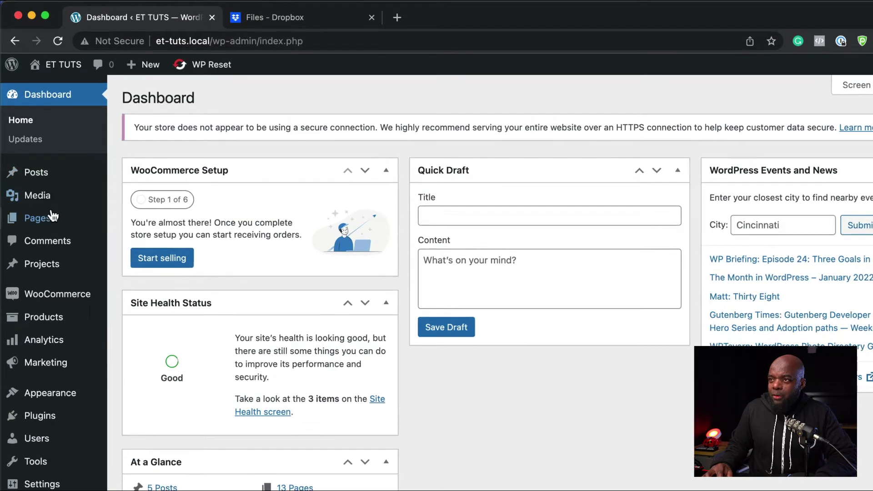
# Add a new page titled 'Our blog' and build it with the Divi Builder.
pyautogui.moveTo(50, 191)
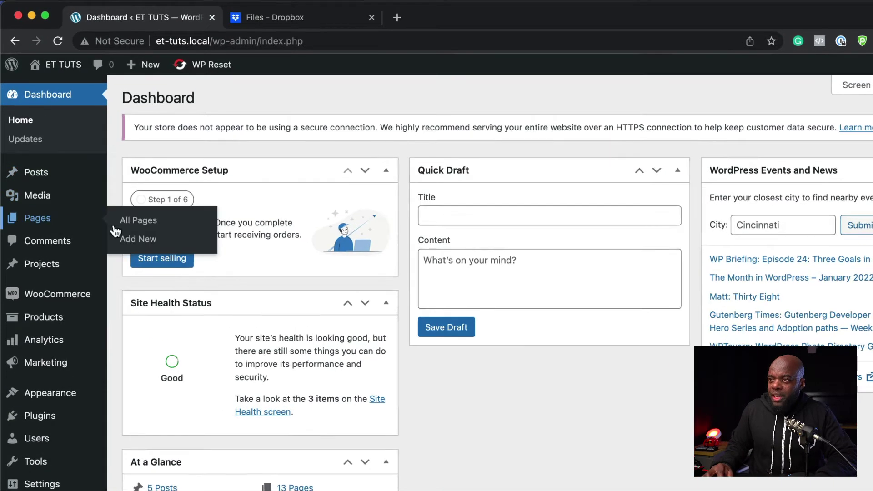
pyautogui.click(144, 242)
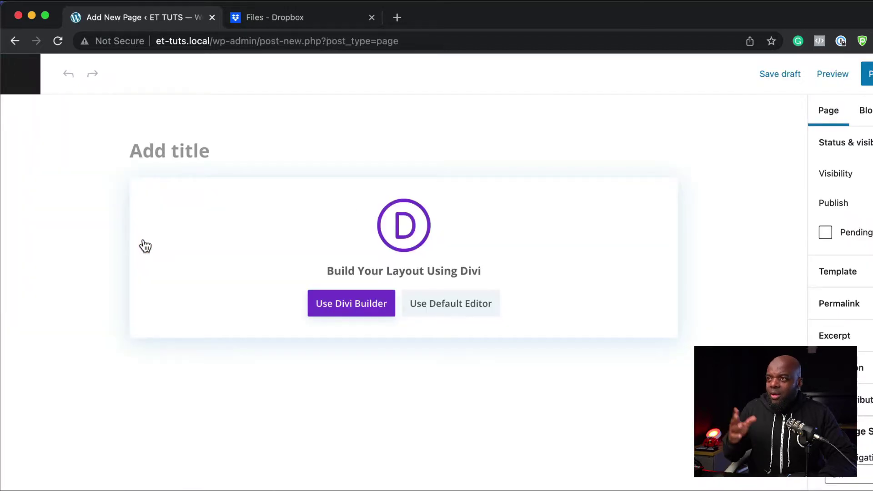
pyautogui.write('Ou')
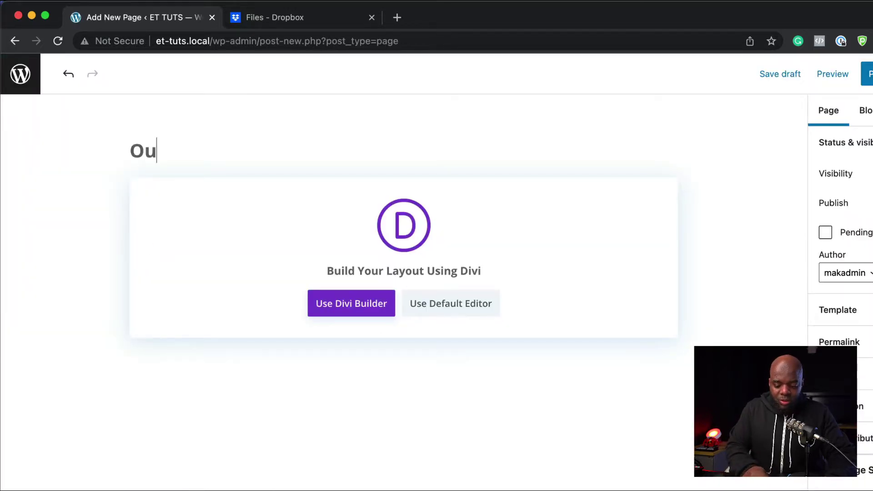
pyautogui.write('r blog')
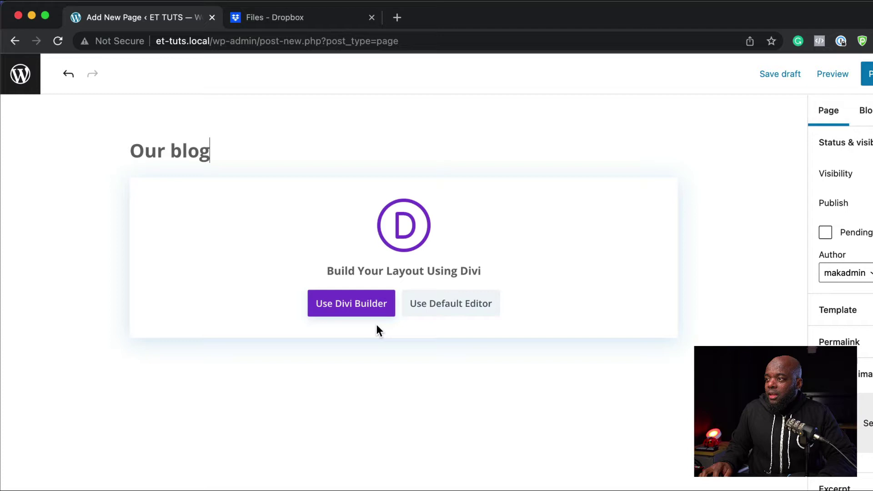
pyautogui.click(368, 305)
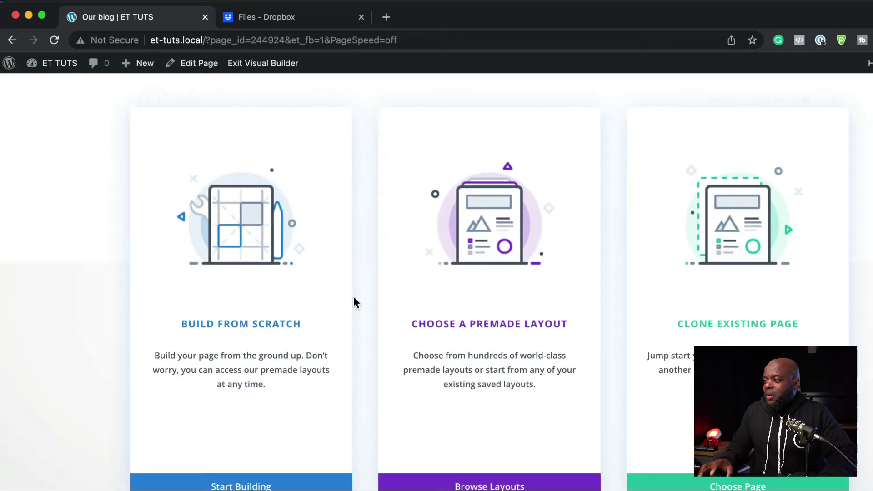
# Load the Artificial Intelligence Blog Page premade layout onto the page.
pyautogui.click(486, 324)
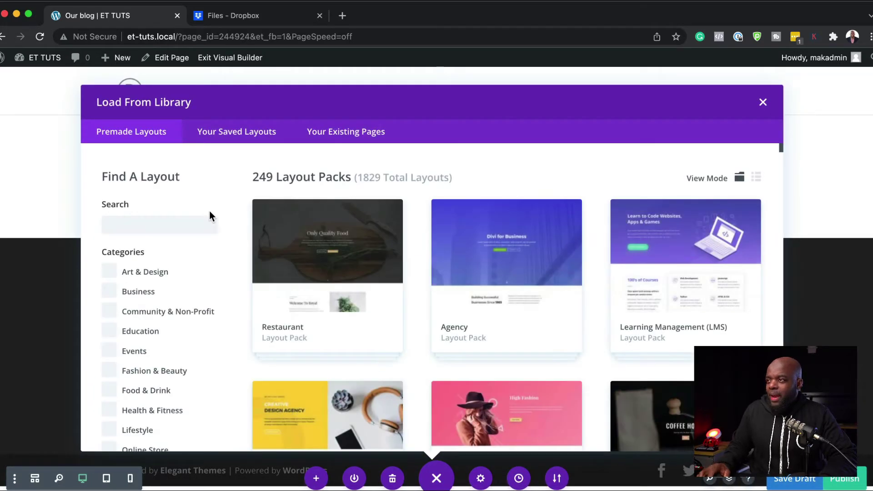
pyautogui.click(153, 225)
pyautogui.write('Artificial Intelligence Layout Pack.')
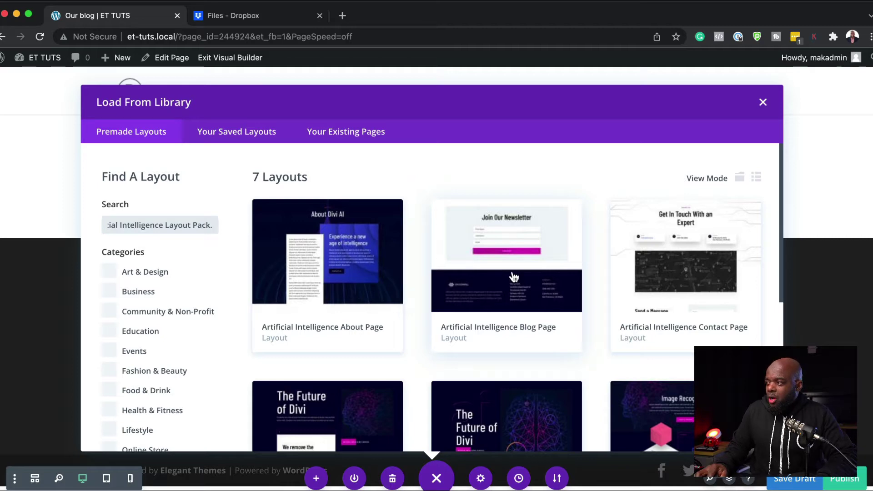
pyautogui.click(514, 277)
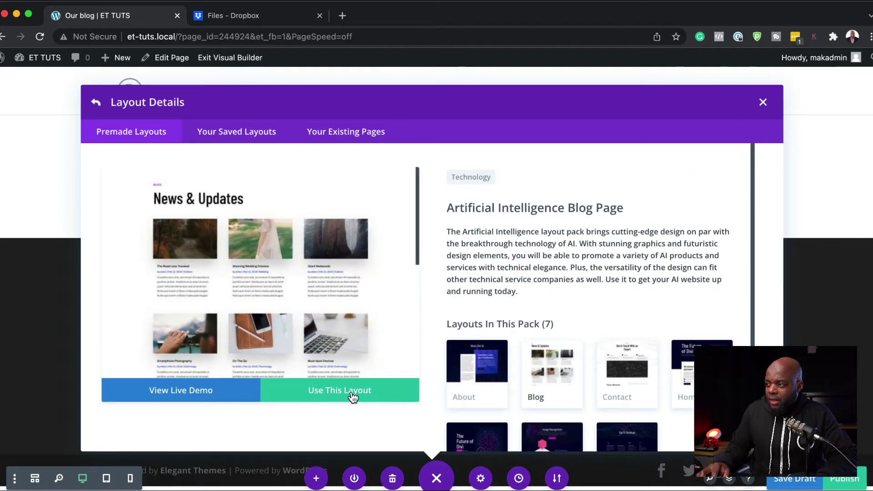
pyautogui.click(353, 397)
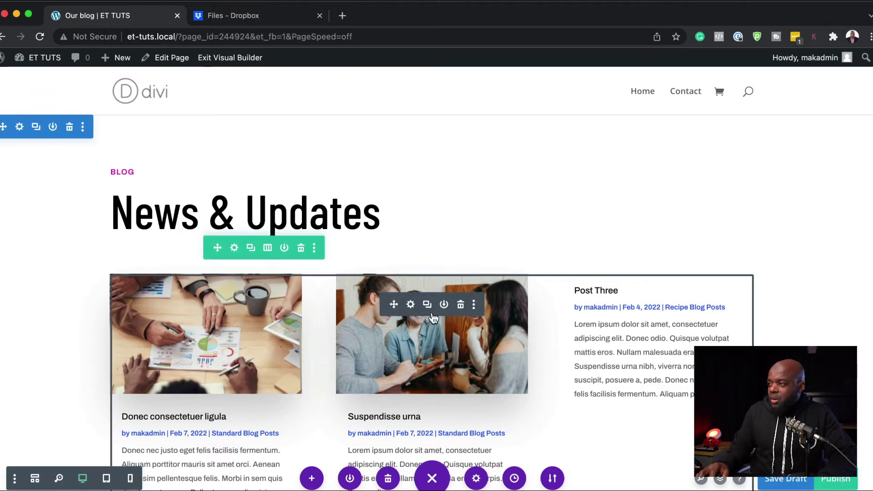
# Switch Show Read More Button to YES under the Blog module's Content > Elements.
pyautogui.click(411, 305)
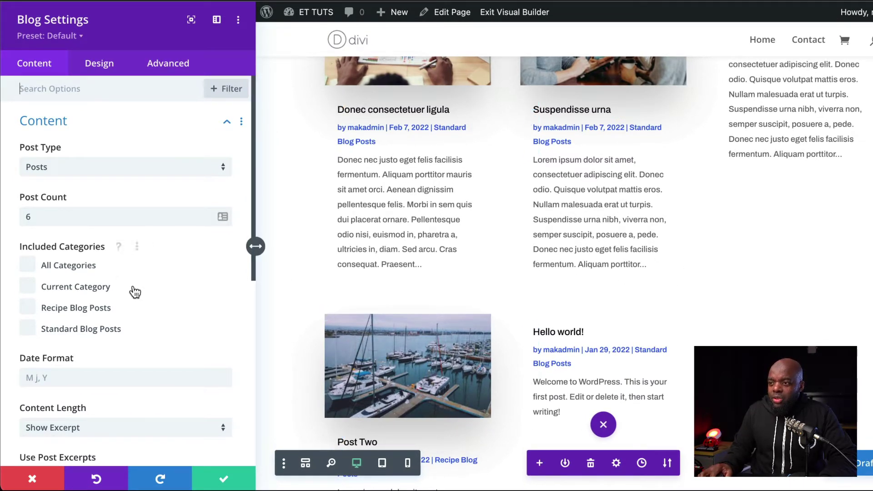
pyautogui.scroll(-5, 135, 291)
pyautogui.scroll(-7, 135, 291)
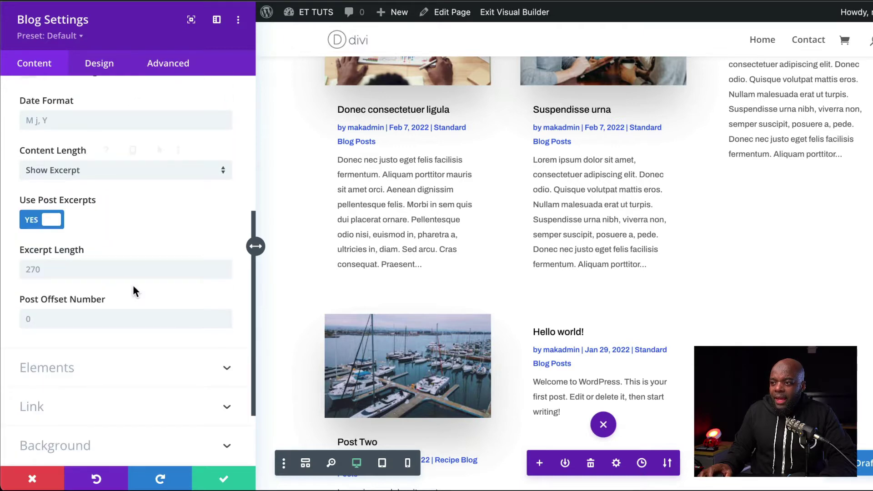
pyautogui.click(58, 349)
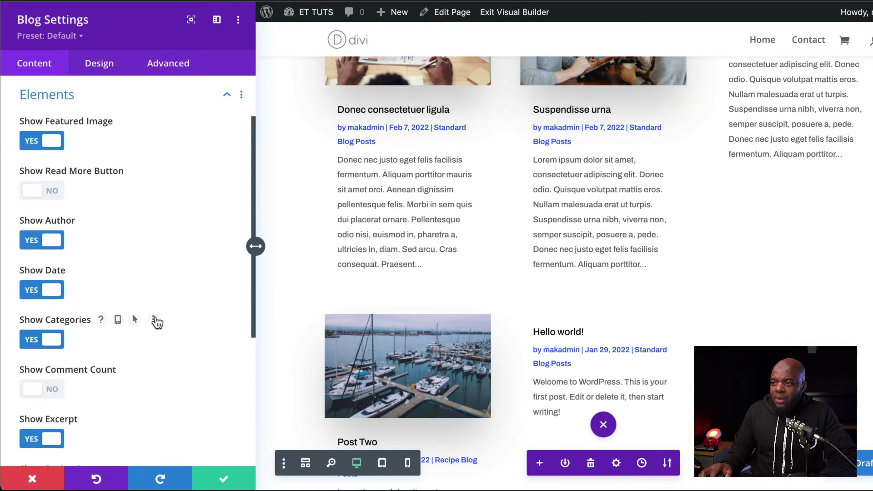
pyautogui.click(51, 191)
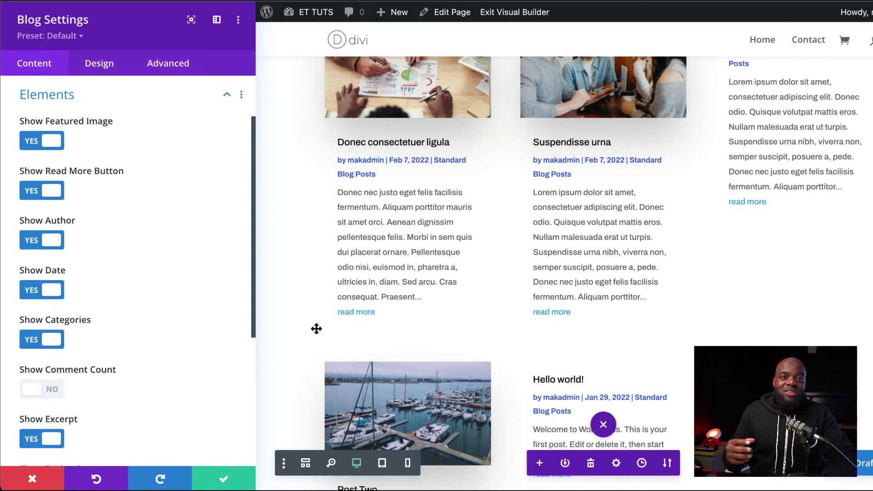
# Set the Read More text font to Barlow with the uppercase TT style.
pyautogui.click(339, 312)
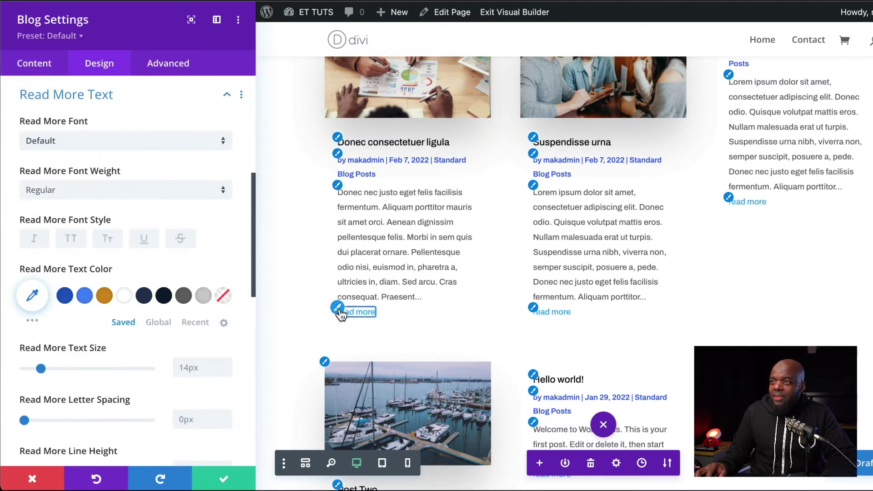
pyautogui.click(82, 143)
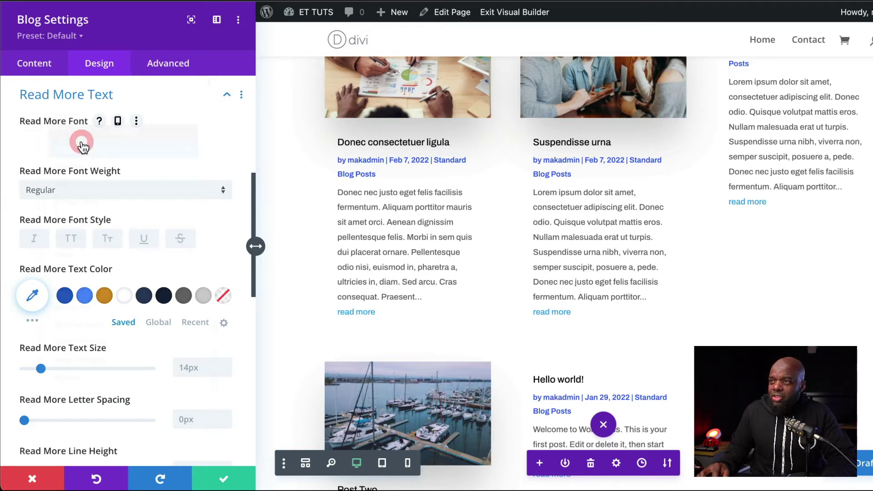
pyautogui.write('Barlow')
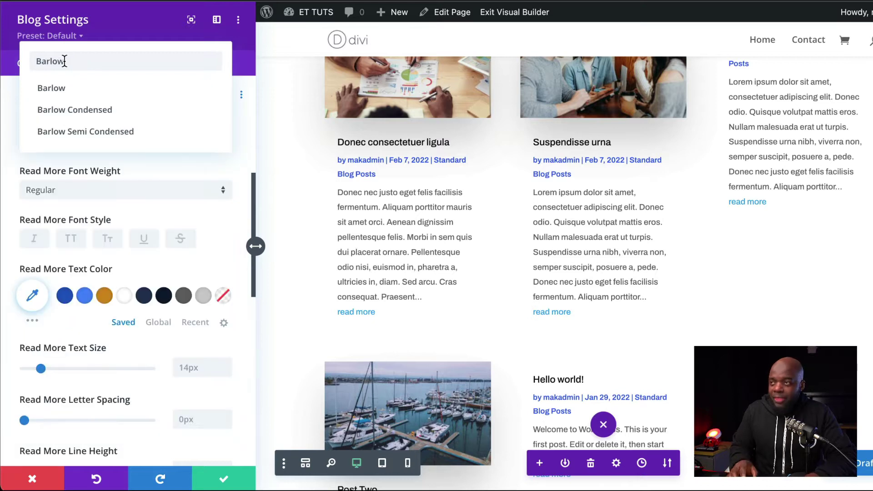
pyautogui.click(66, 89)
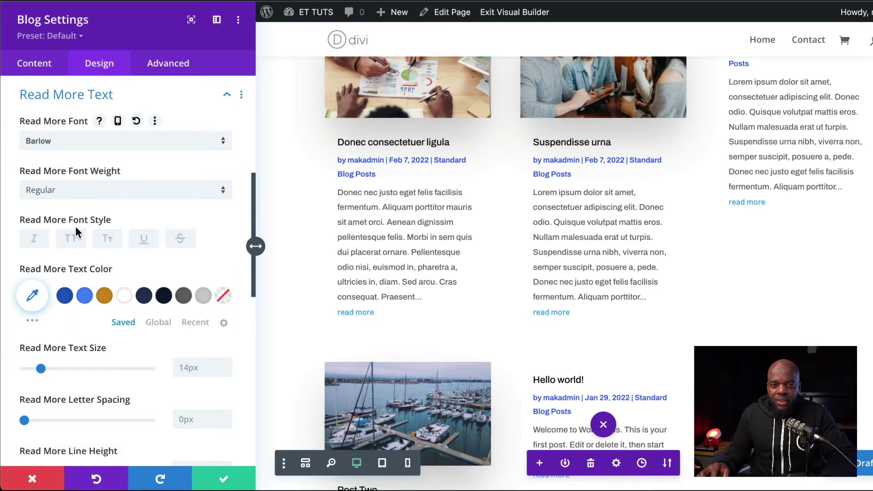
pyautogui.click(72, 239)
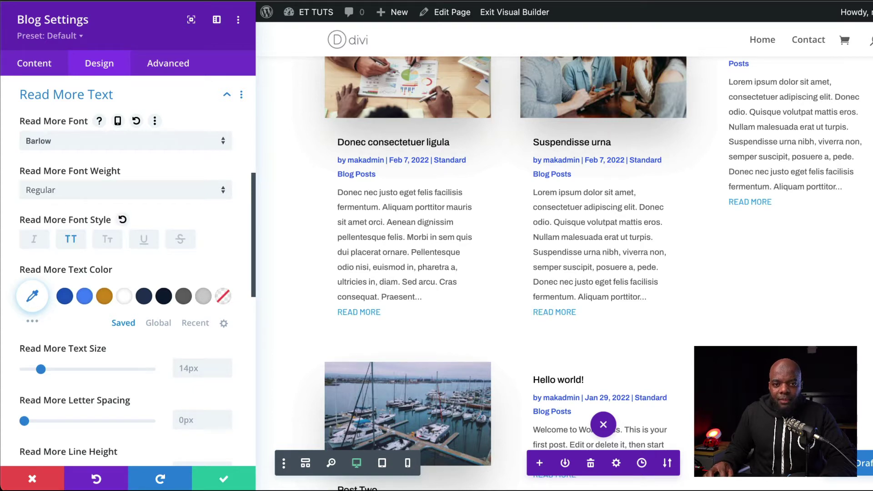
# Colour the read more text #3c5bff and give it a solid underline.
pyautogui.click(34, 298)
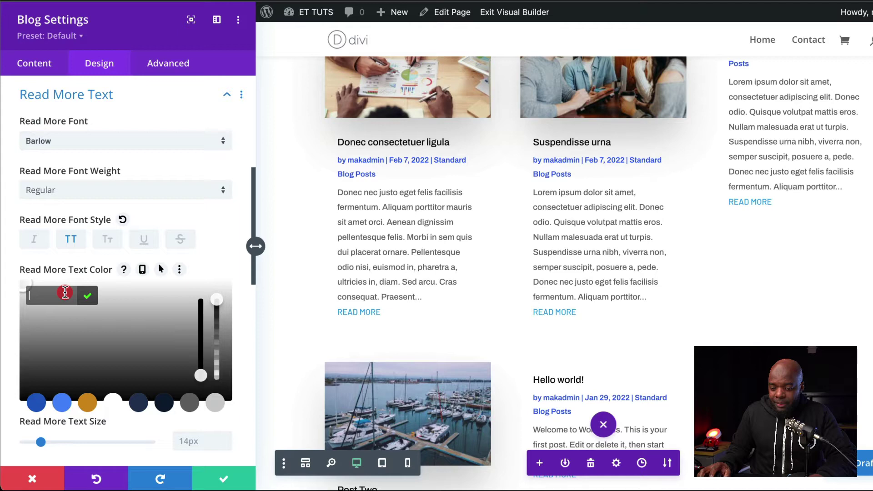
pyautogui.press('Return')
pyautogui.click(144, 239)
# Change the read more text colour to magenta #db0eb7 and letter spacing to 1px.
pyautogui.scroll(-2, 141, 264)
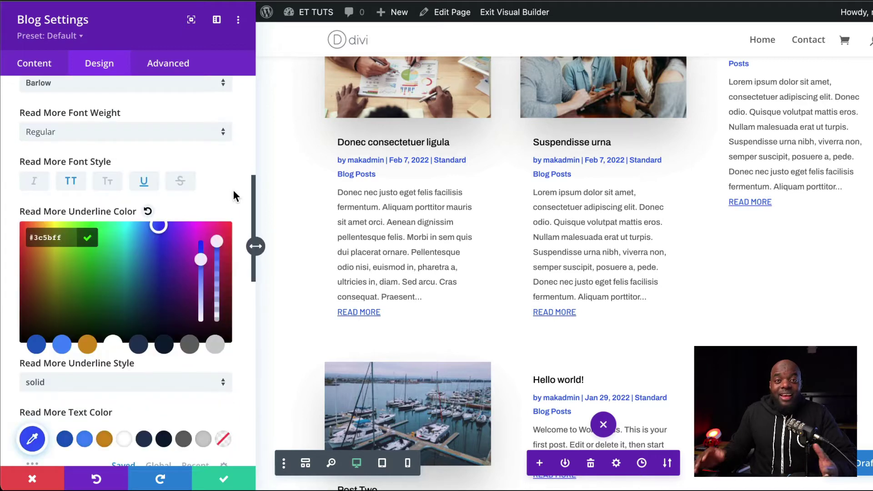
pyautogui.scroll(-3, 140, 280)
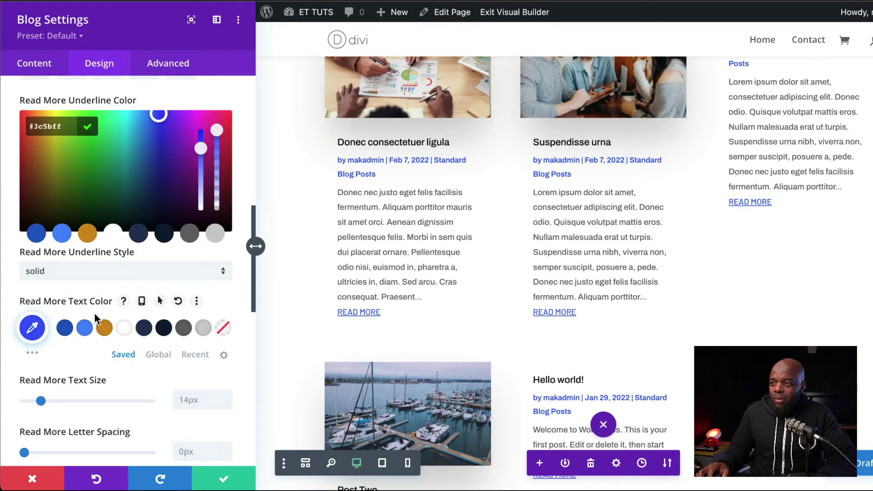
pyautogui.click(34, 328)
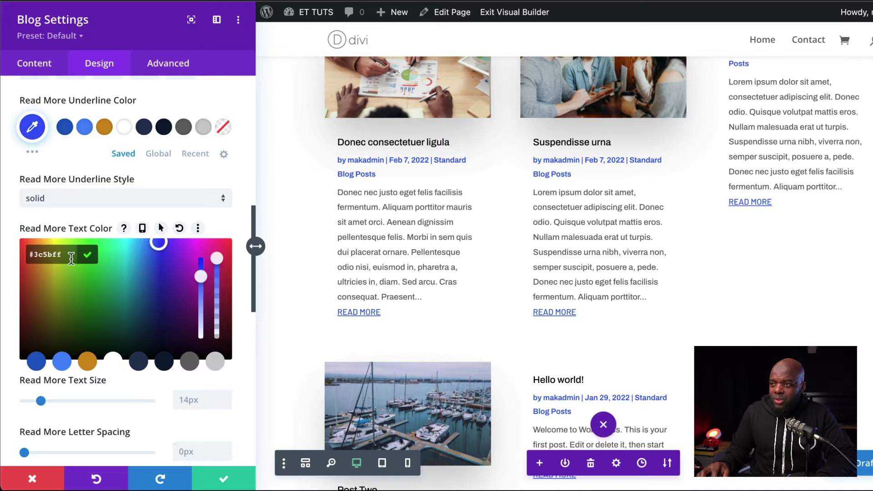
pyautogui.write('db0eb7')
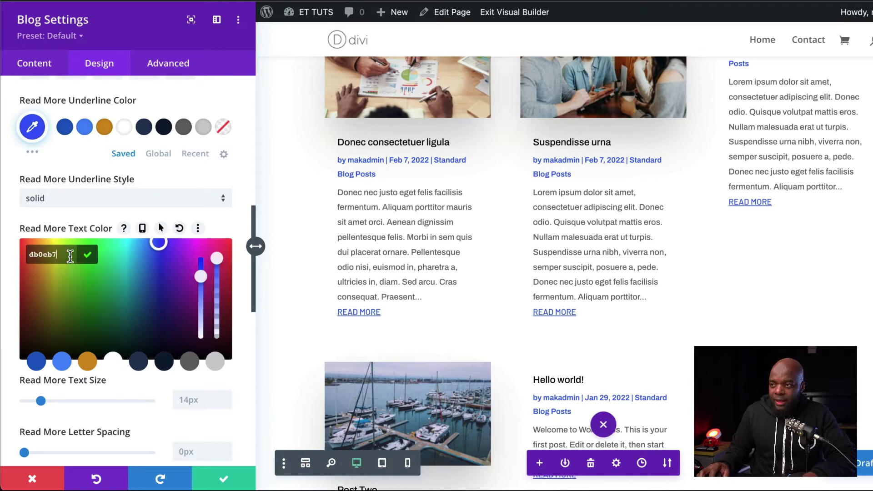
pyautogui.press('Return')
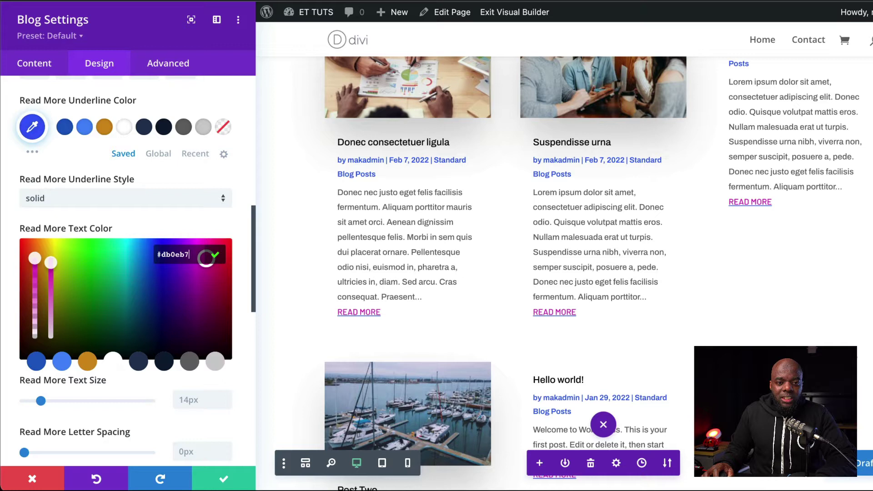
pyautogui.scroll(-3, 131, 421)
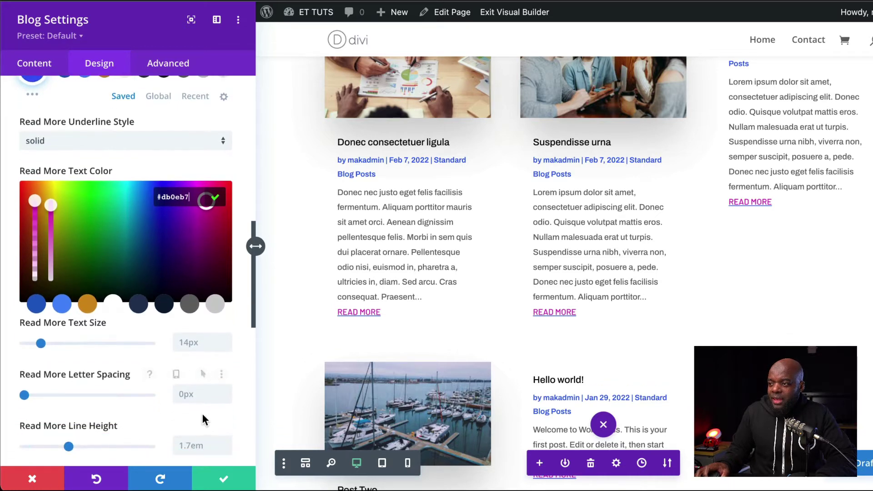
pyautogui.click(226, 392)
pyautogui.press('Up')
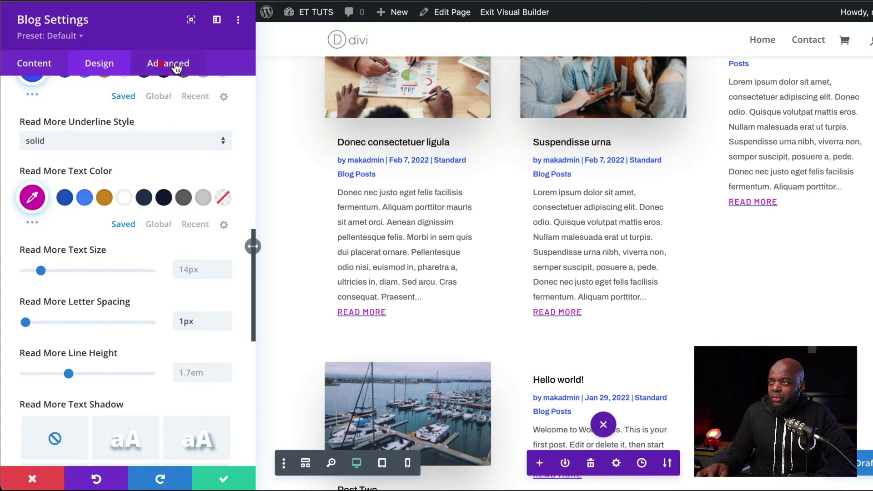
# Give the Read More Button custom CSS for centred, padded #01012C blocks with 10px top margin.
pyautogui.click(160, 64)
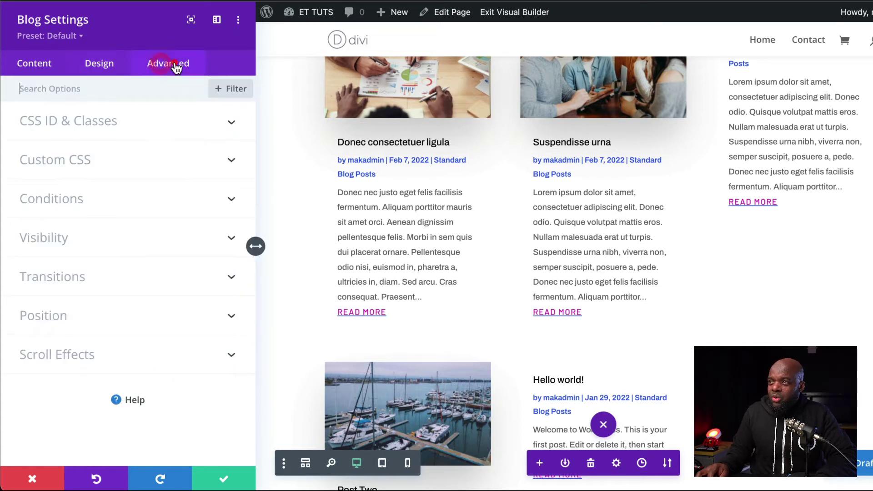
pyautogui.click(84, 162)
pyautogui.scroll(-15, 102, 312)
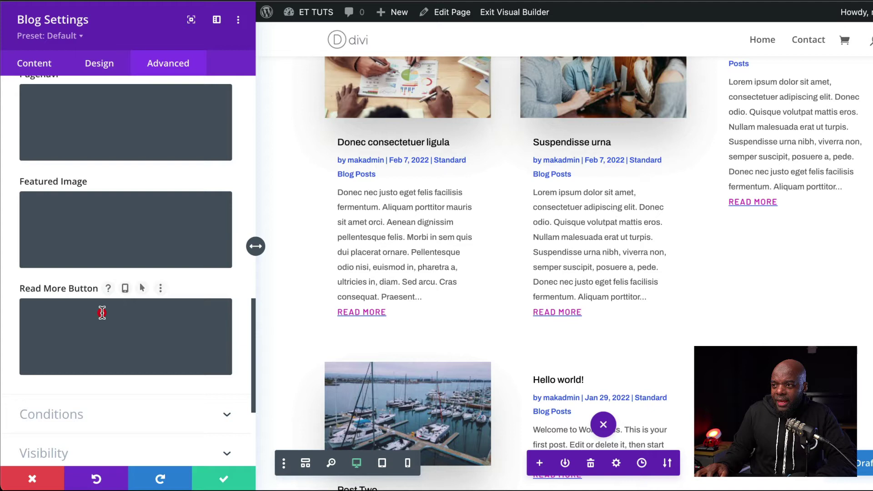
pyautogui.click(103, 311)
pyautogui.write('display: block; text-align: right;')
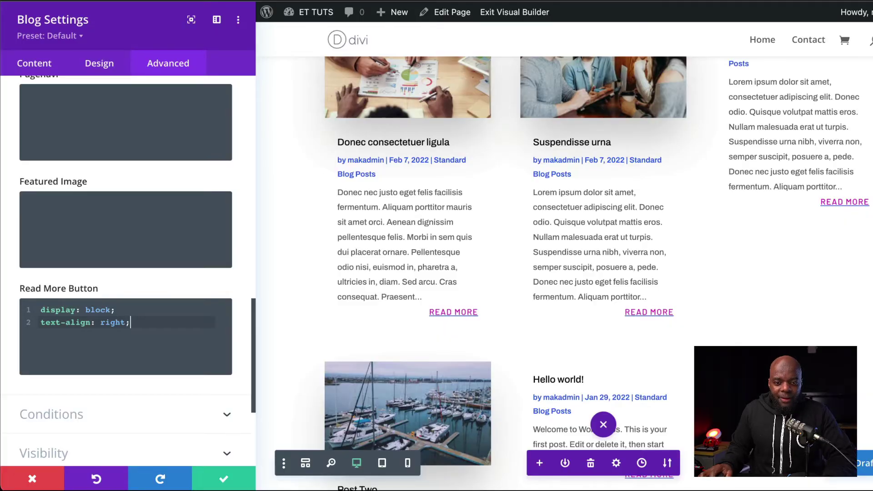
pyautogui.moveTo(131, 322); pyautogui.dragTo(37, 309)
pyautogui.write('display: block; text-align: center; background-color: #01012C; padding: 0.3em 1em; margin-top: 10px;')
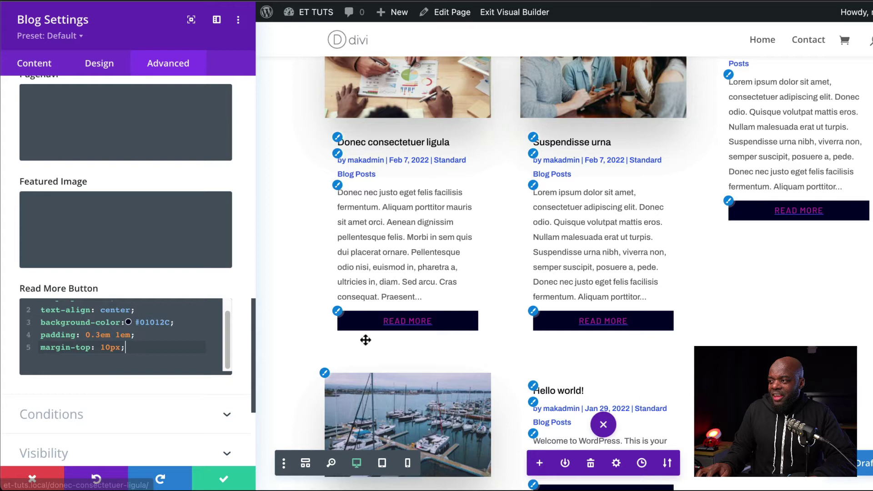
pyautogui.click(99, 64)
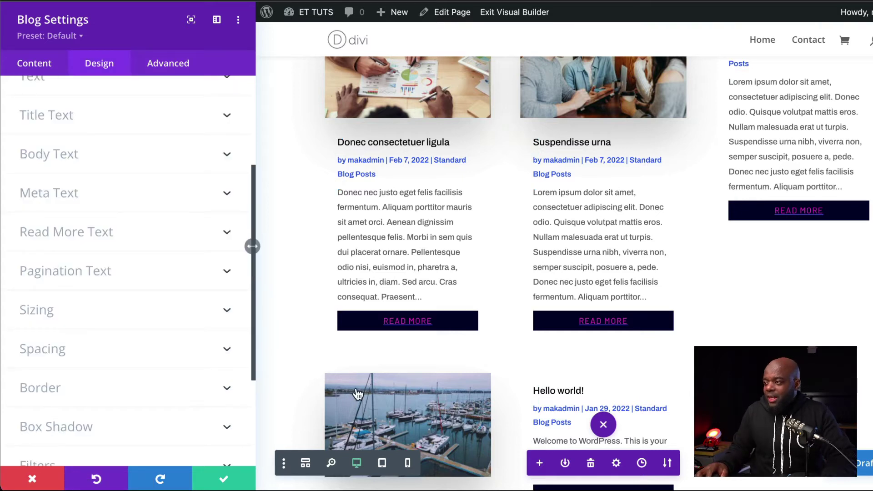
# Turn off the underline font style on the Read More text.
pyautogui.click(312, 325)
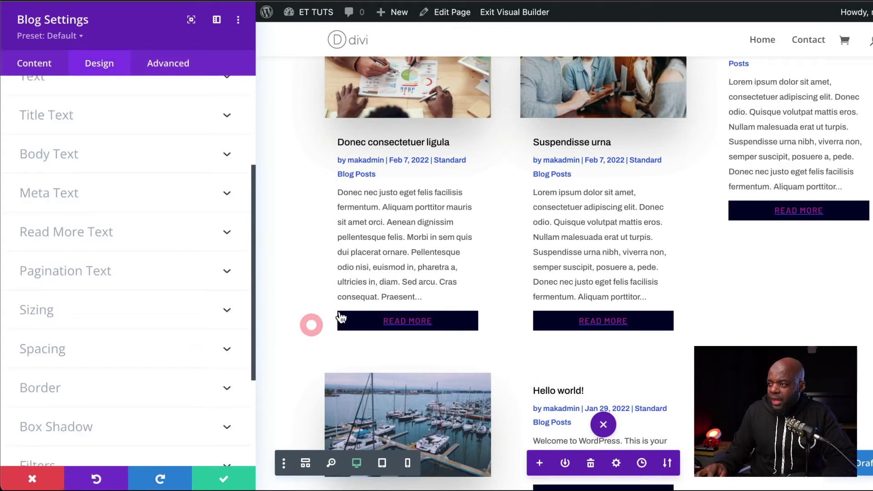
pyautogui.click(338, 312)
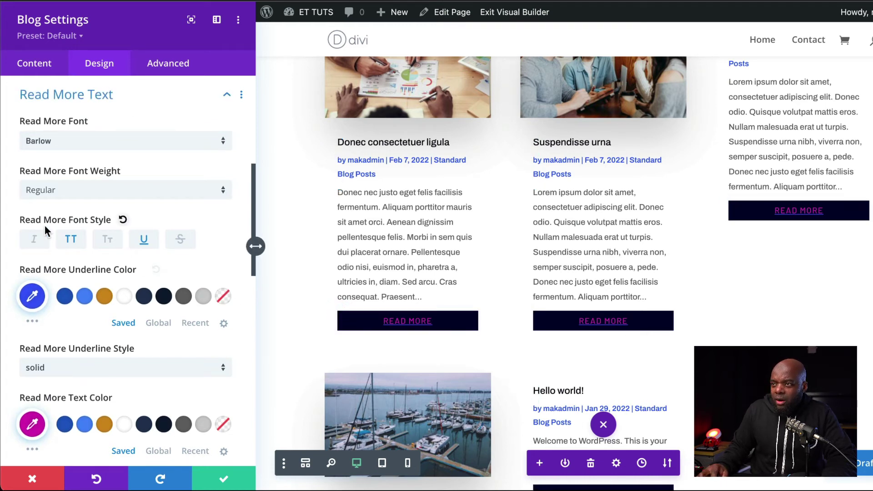
pyautogui.click(144, 241)
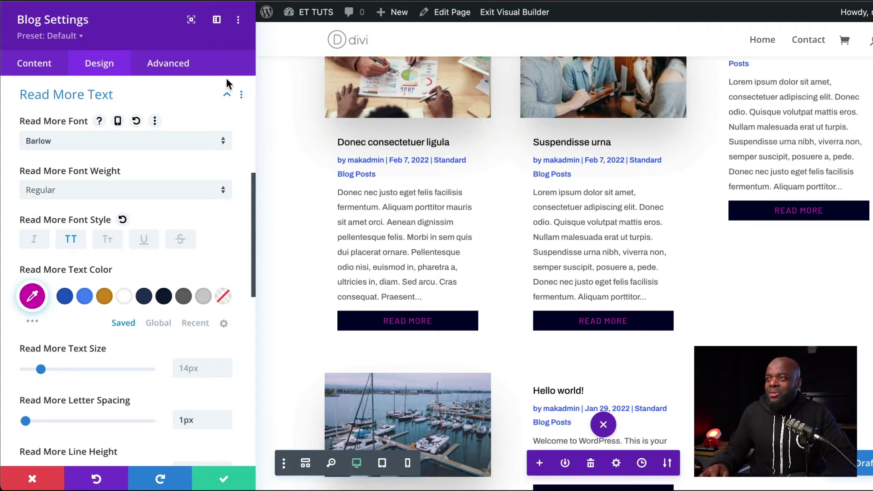
pyautogui.click(176, 64)
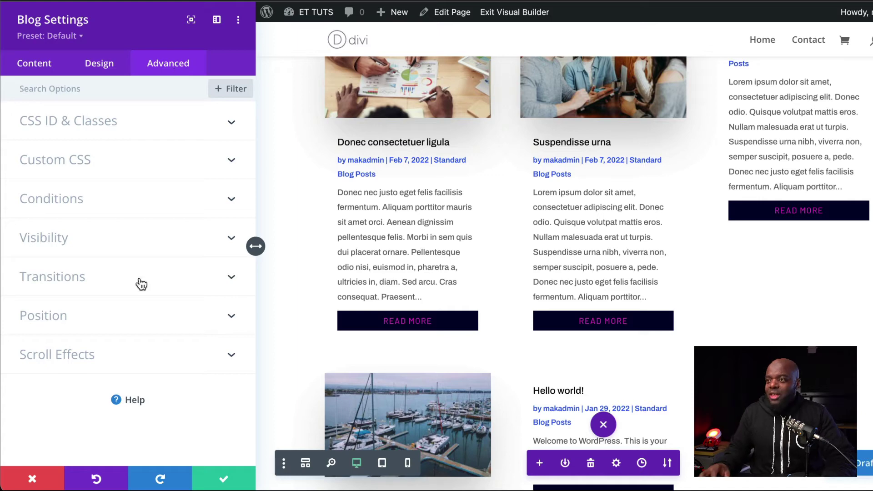
# Replace the Read More Button CSS with a 90deg #01012C-to-#3c5bff gradient and 300ms transition.
pyautogui.click(79, 164)
pyautogui.scroll(-20, 129, 345)
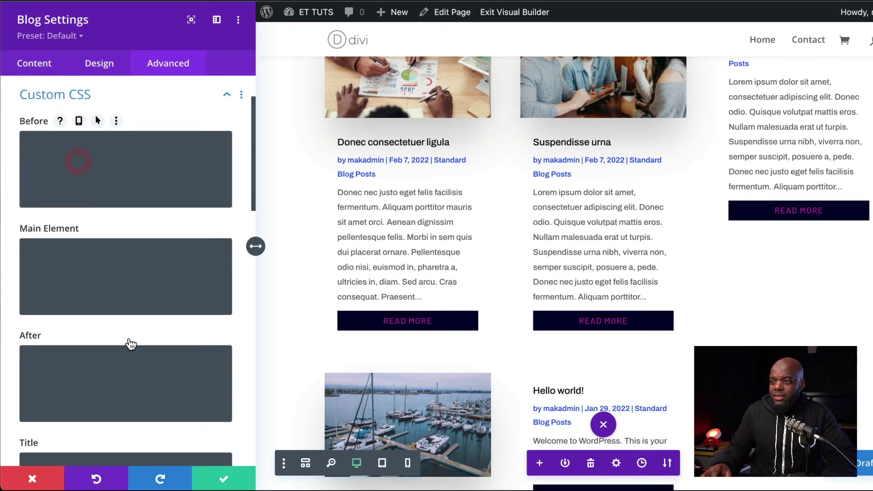
pyautogui.scroll(5, 131, 348)
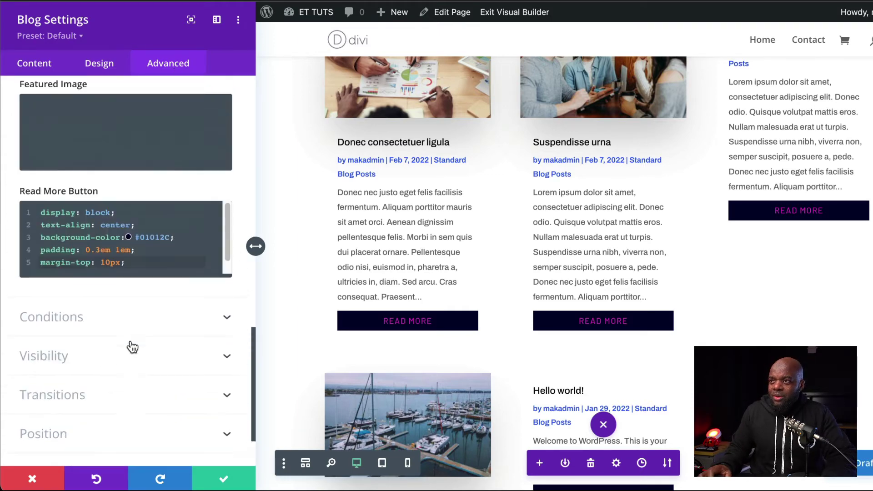
pyautogui.moveTo(129, 395); pyautogui.dragTo(30, 347)
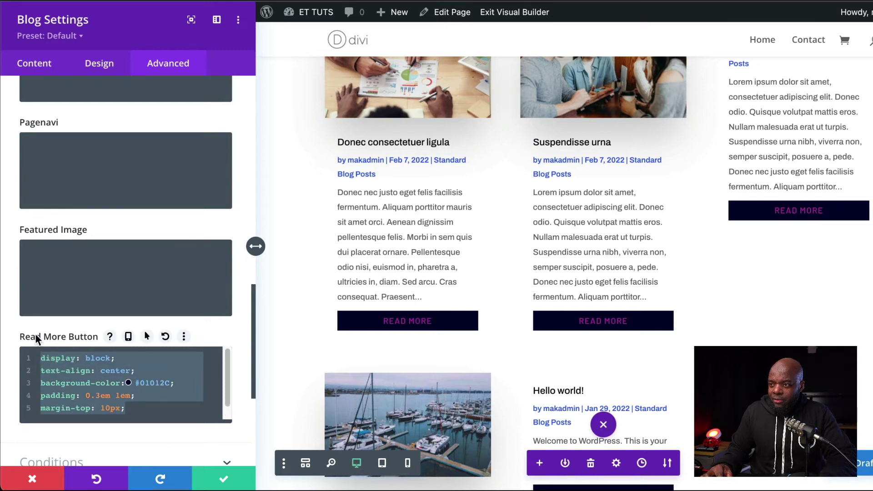
pyautogui.write('margin-top: 10px; padding: 0.3em 1em; background-image: linear-gradient(90deg, #01012C 50%, rgba(0,0,0,0) 50%); background-color: #3c5bff; transition: all 300ms;')
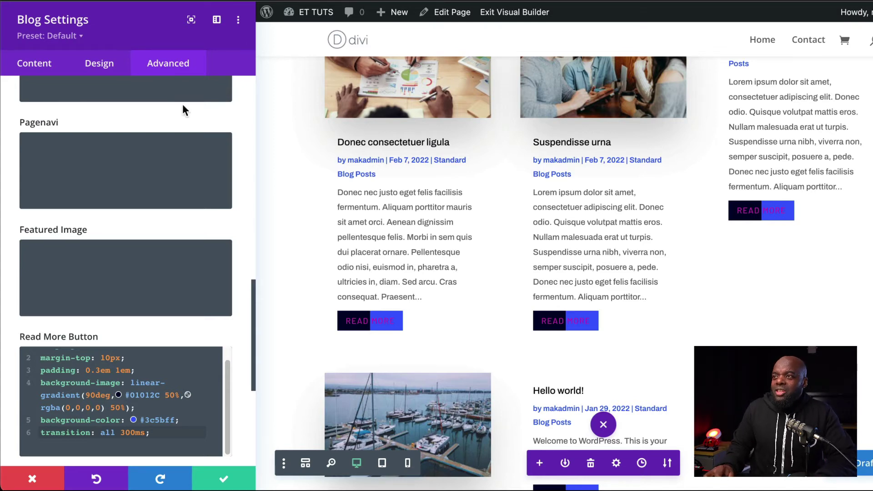
pyautogui.scroll(15, 146, 208)
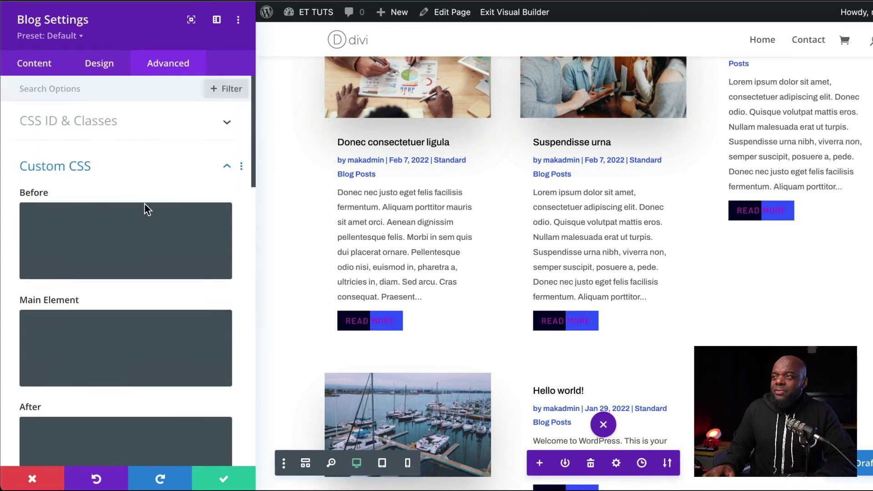
# Paste et-custom-read-more-text into the module's CSS Class field under CSS ID & Classes.
pyautogui.click(108, 121)
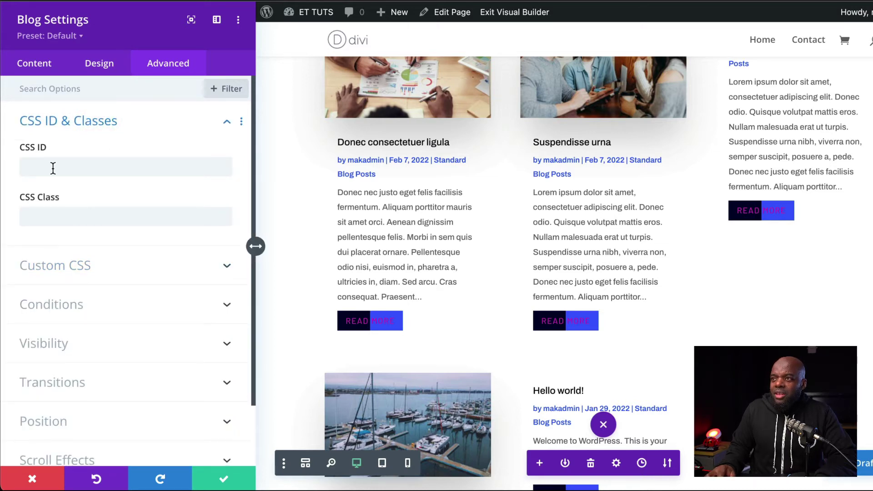
pyautogui.click(48, 214)
pyautogui.write('et-custom-read-more-text')
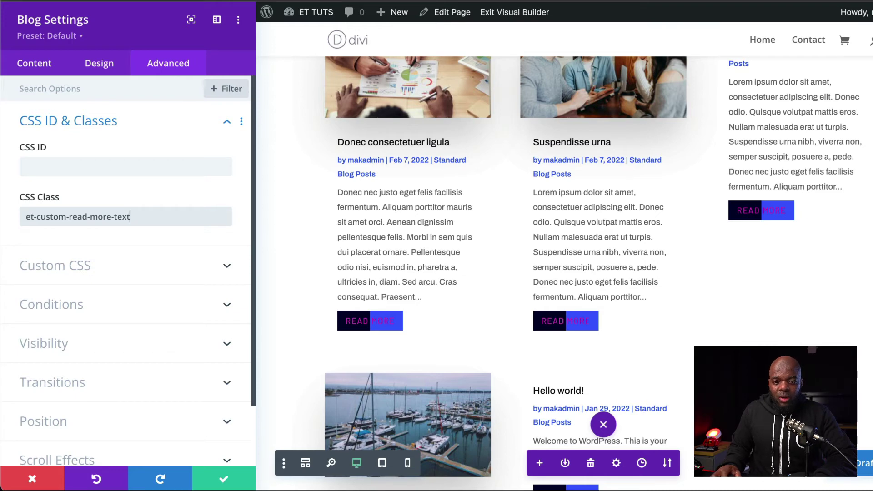
# Save the Blog module and add a Code module to the row below the posts.
pyautogui.click(224, 480)
pyautogui.scroll(-8, 600, 296)
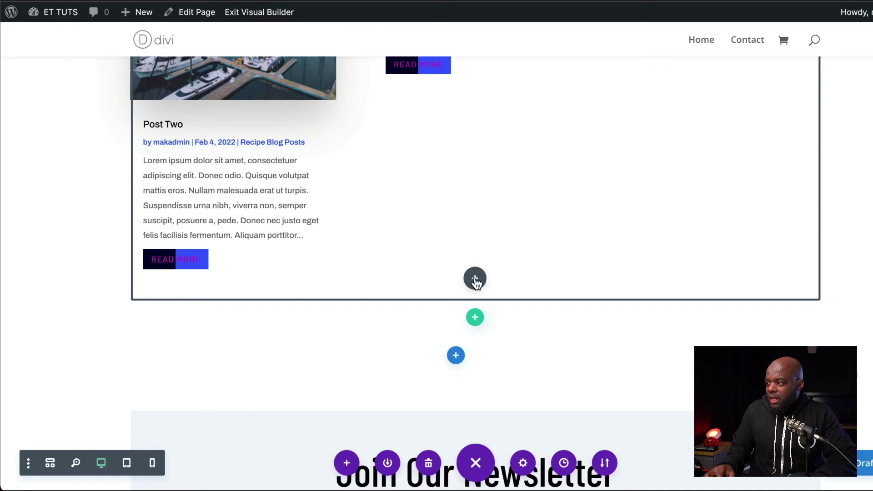
pyautogui.click(475, 279)
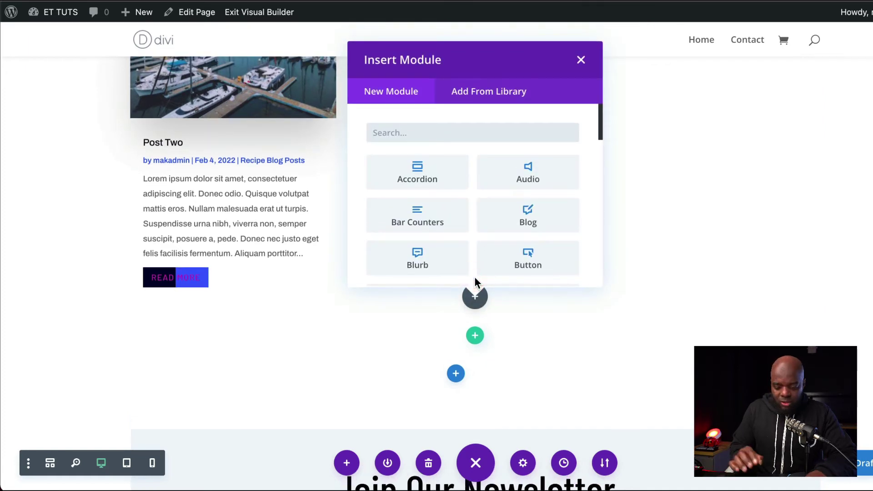
pyautogui.write('cod')
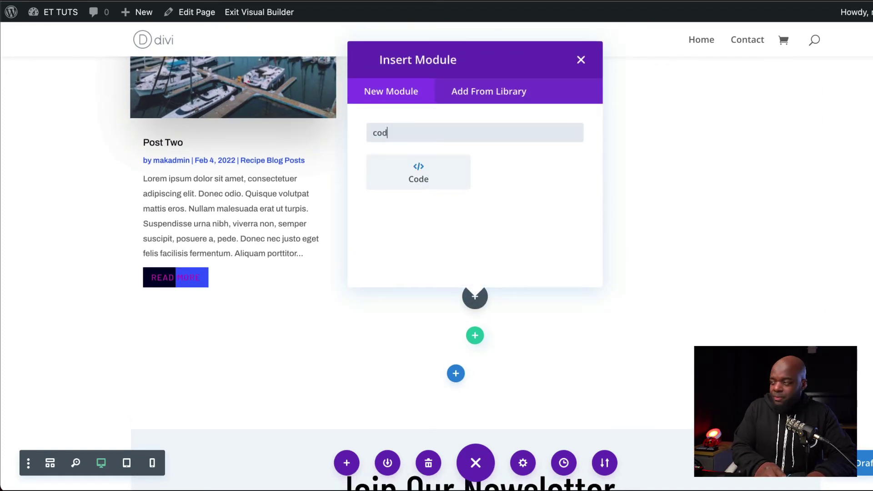
pyautogui.click(418, 172)
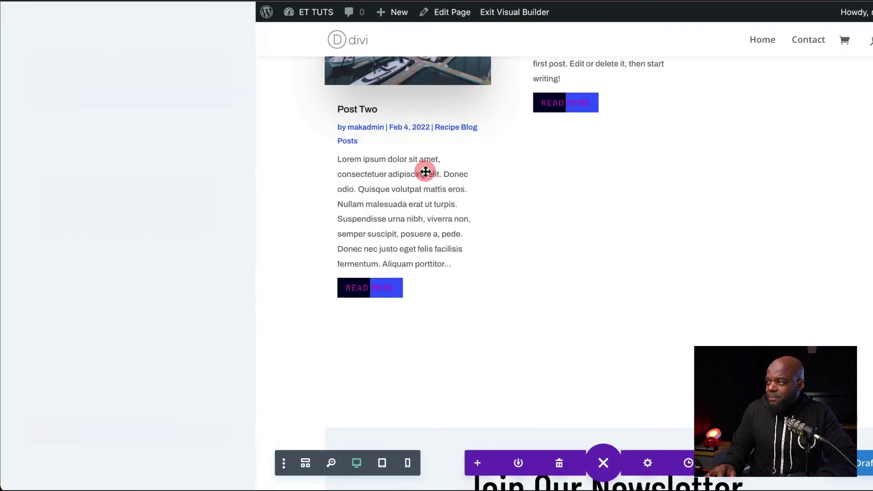
# Paste the jQuery snippet that changes the Read More link text to 'View Post'.
pyautogui.click(96, 176)
pyautogui.write('(function ($) {   $(document).on("ready ajaxComplete", function () {     $(".et-custom-read-more-text .et_pb_post a.more-link").html("View Post");   }); })(jQuery);')
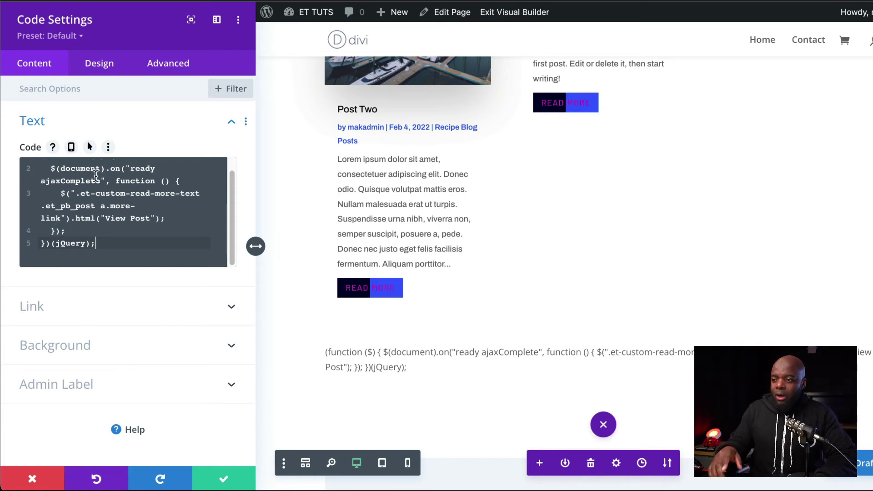
pyautogui.press('Return')
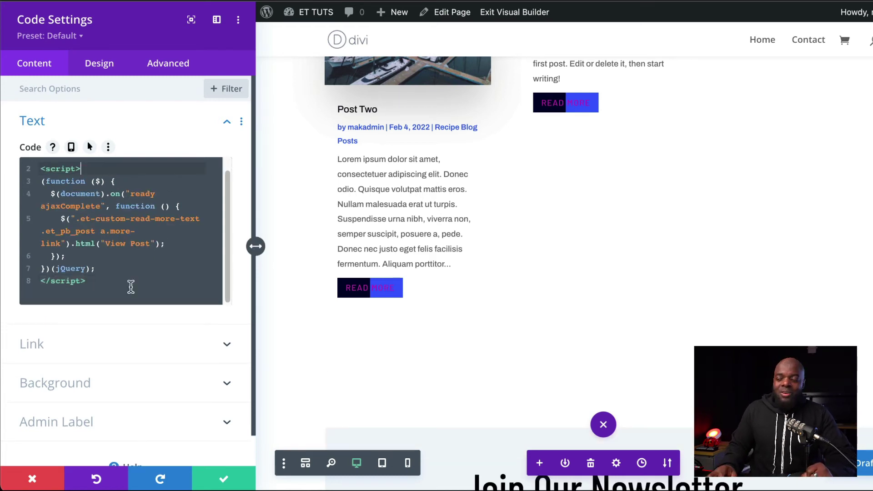
# Save the Code module and scroll the live page to check each post's gradient VIEW POST button.
pyautogui.click(226, 480)
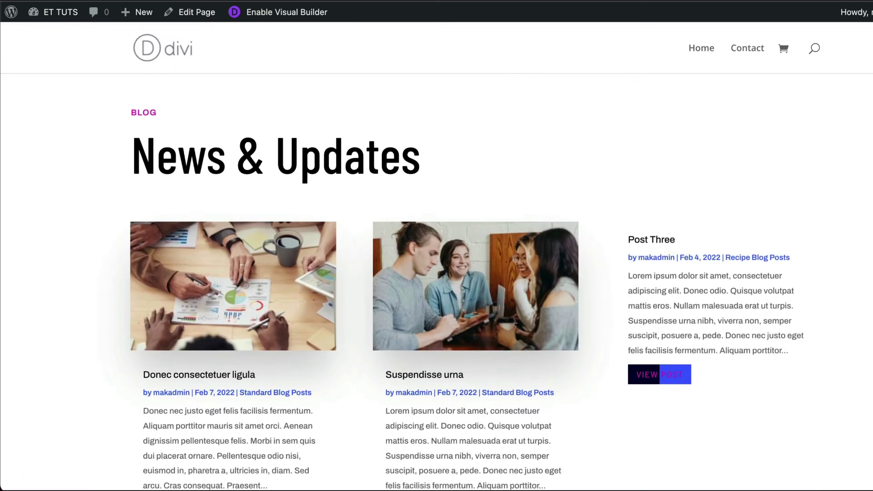
pyautogui.scroll(-5, 436, 273)
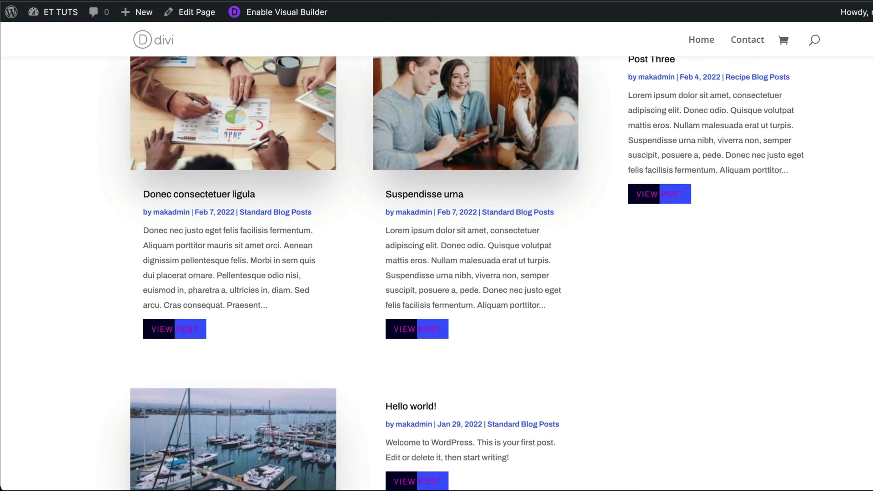
pyautogui.scroll(-5, 437, 273)
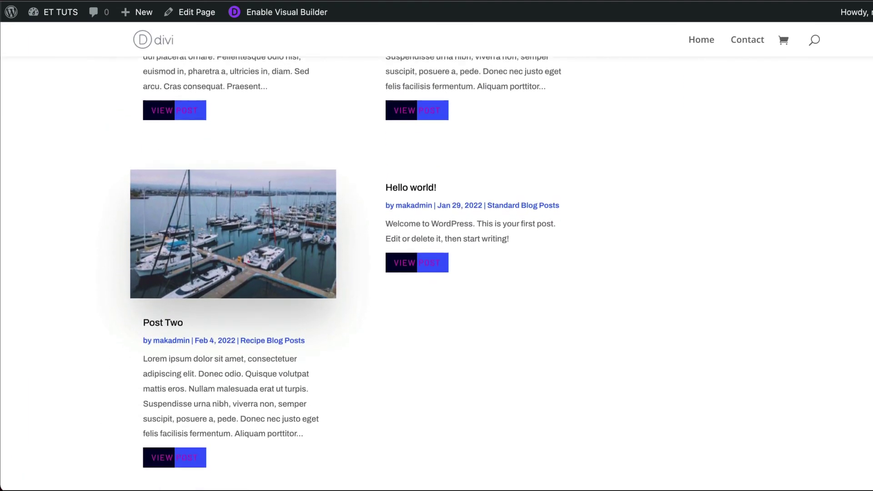
pyautogui.scroll(-2, 437, 273)
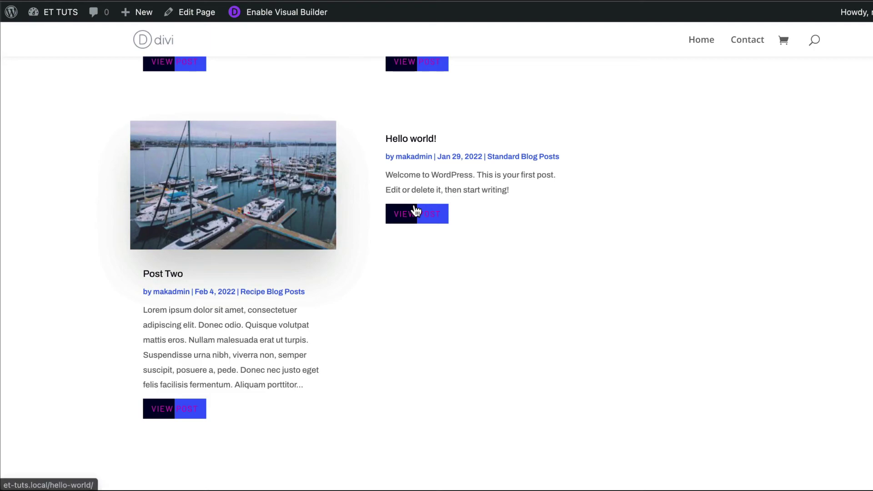